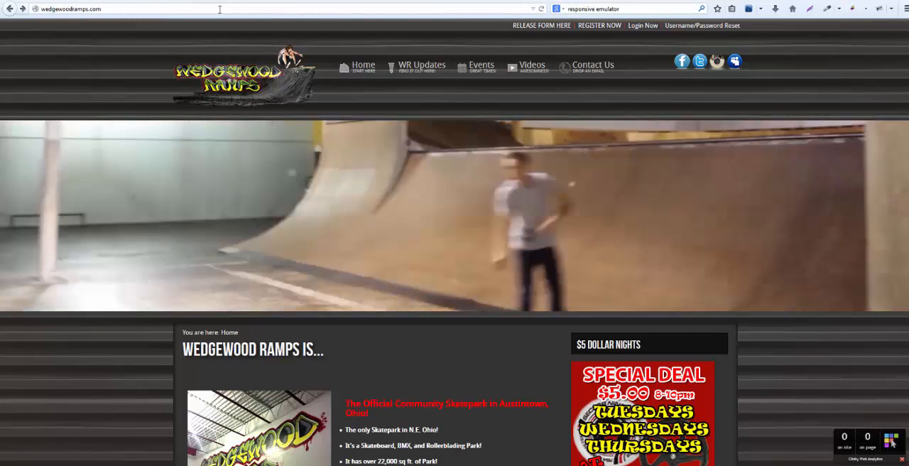
# Open the administrator login page of wedgewoodramps.com and log in with the saved credentials.
pyautogui.click(219, 10)
pyautogui.click(220, 10)
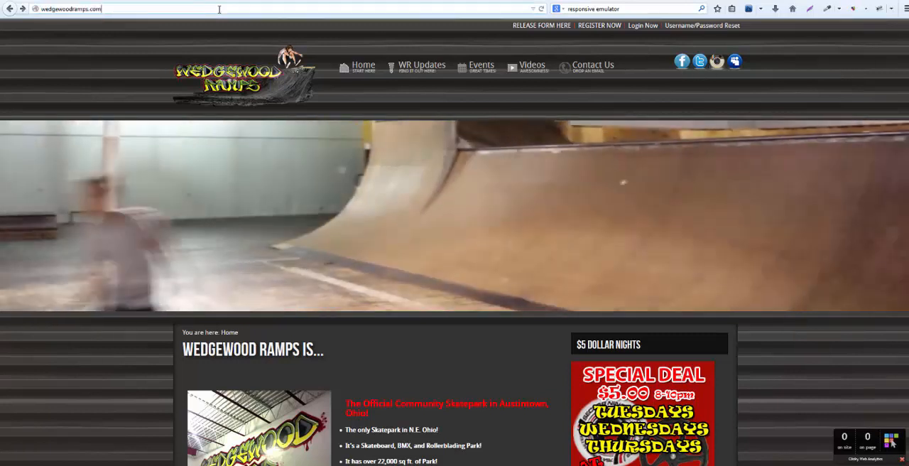
pyautogui.write('/')
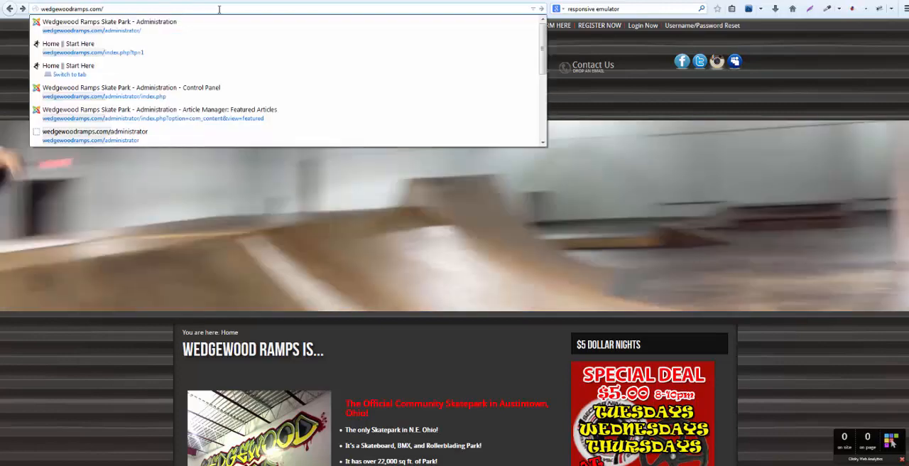
pyautogui.click(220, 33)
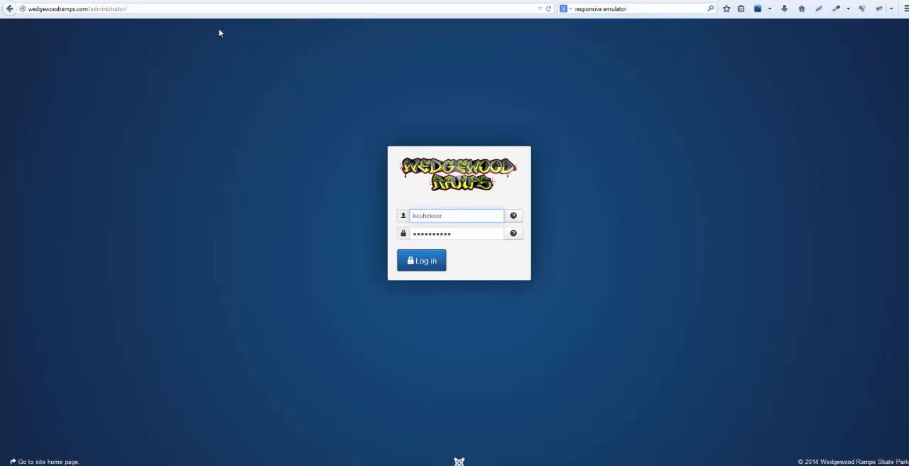
pyautogui.press('Return')
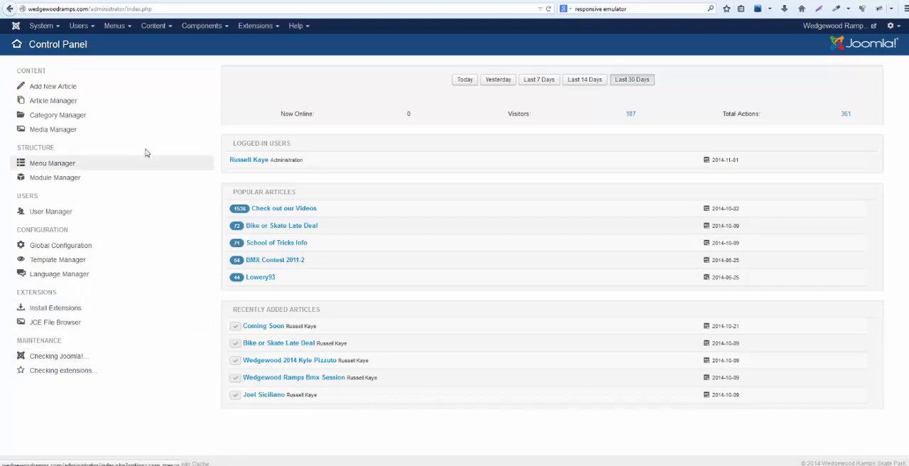
# Create a new article titled "title" and enter "kjadfsk;ljsdlksdjfsldkfj" as its body text.
pyautogui.click(59, 86)
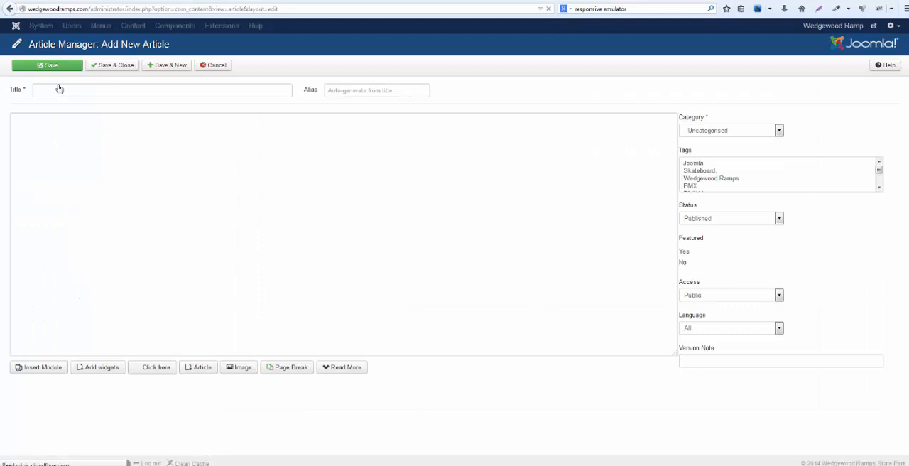
pyautogui.click(261, 89)
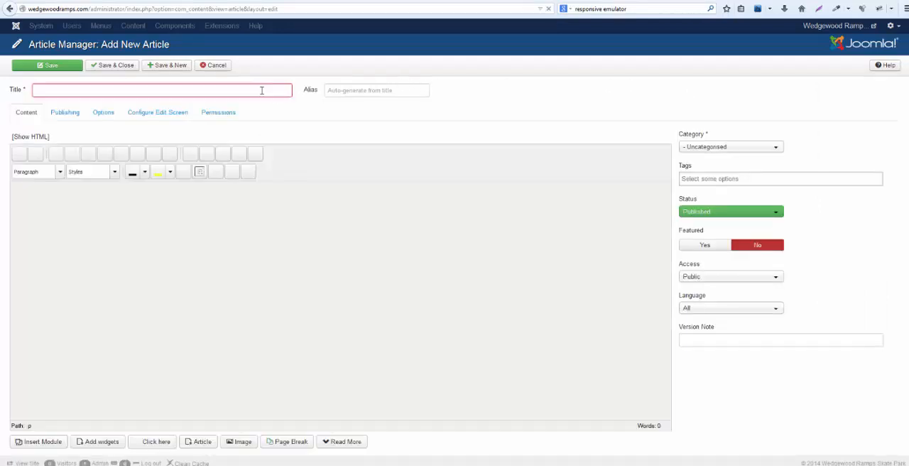
pyautogui.click(260, 90)
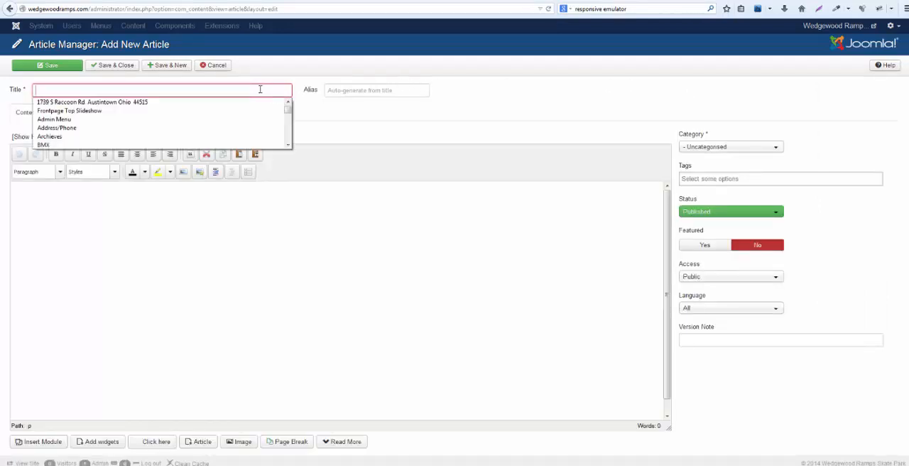
pyautogui.write('tiutle')
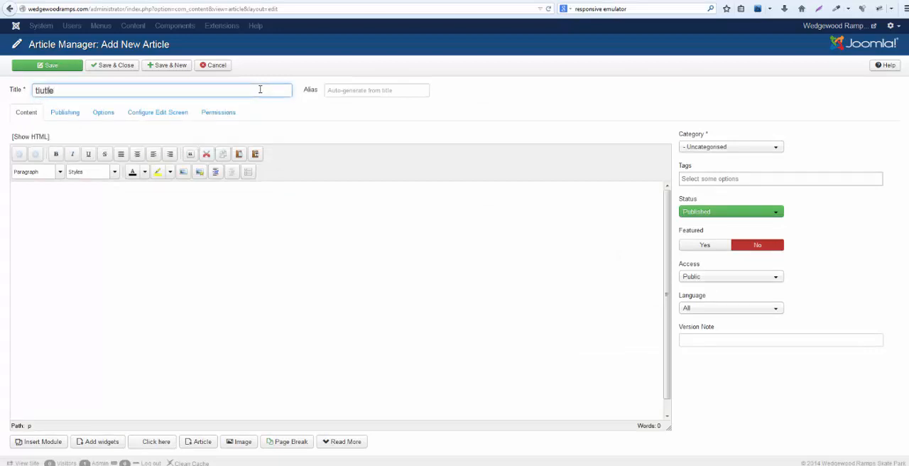
pyautogui.press('Left')
pyautogui.press('Left')
pyautogui.press('Left')
pyautogui.press('BackSpace')
pyautogui.press('Tab')
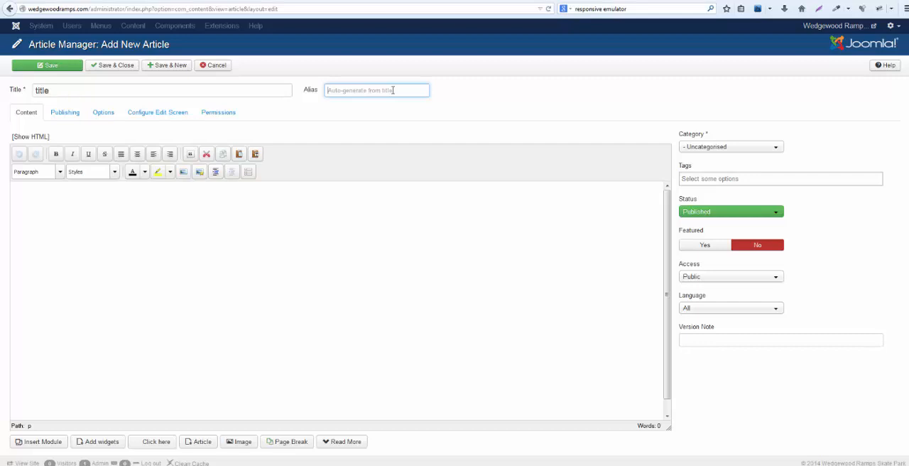
pyautogui.click(255, 211)
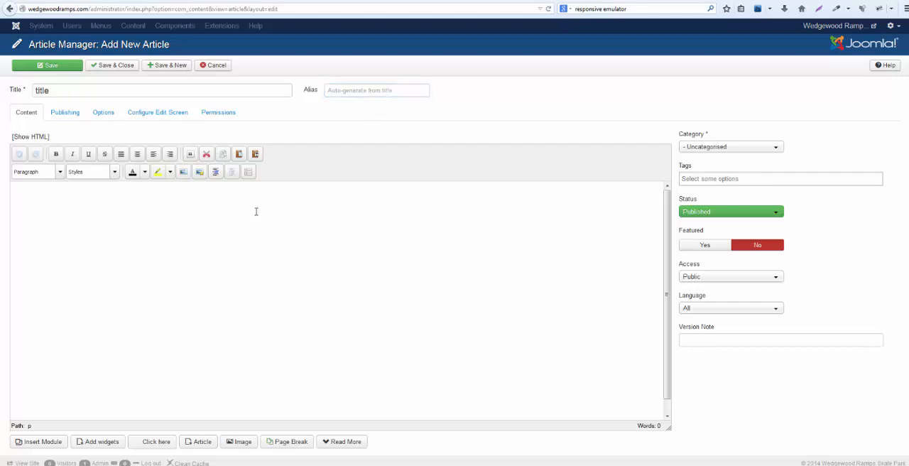
pyautogui.write('kjadfsk;ljsdlksdjfsldkfj')
# Look through the available categories and tags for the article without choosing a new one.
pyautogui.click(727, 148)
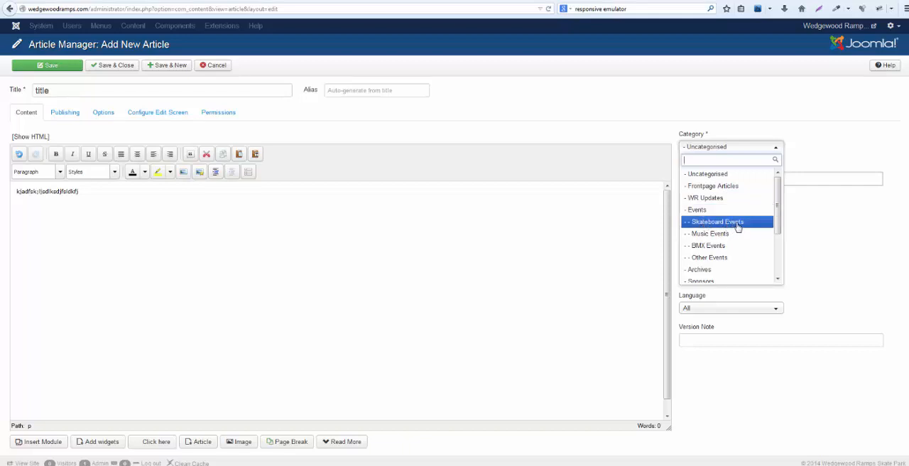
pyautogui.scroll(-2, 732, 226)
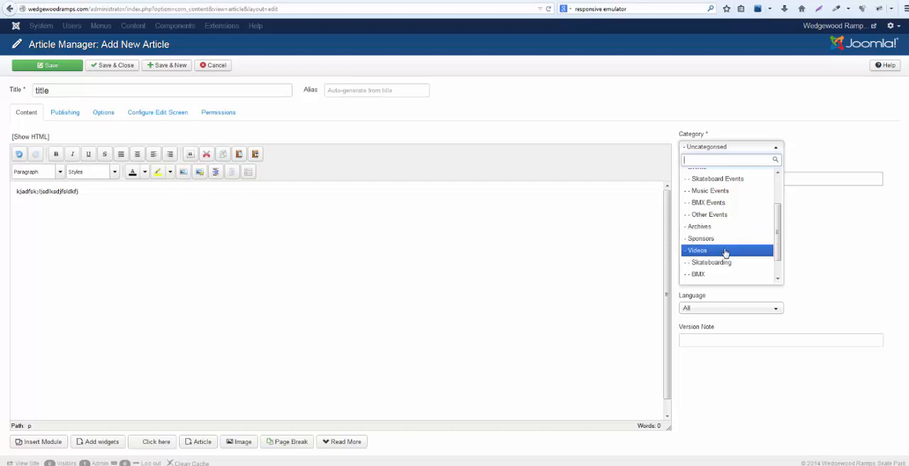
pyautogui.scroll(-1, 736, 263)
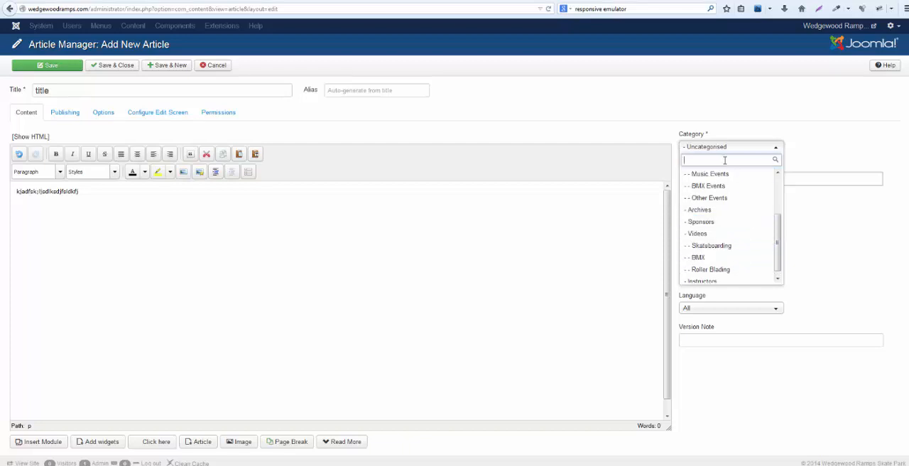
pyautogui.click(726, 148)
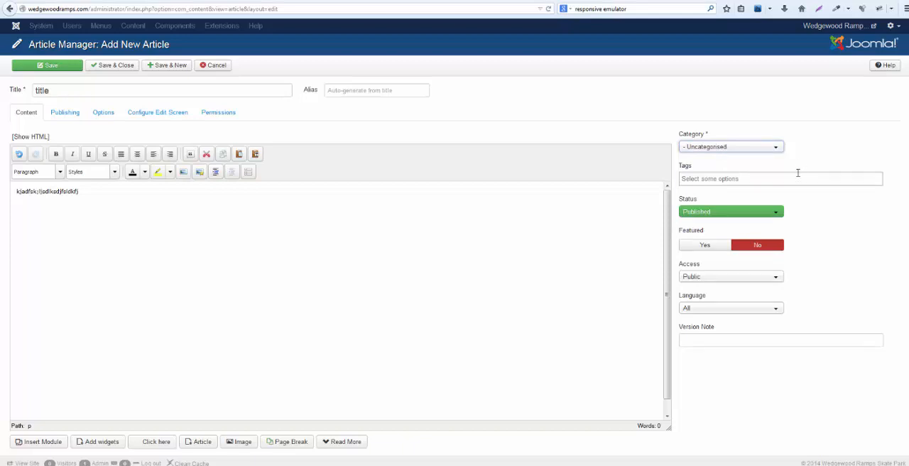
pyautogui.click(763, 181)
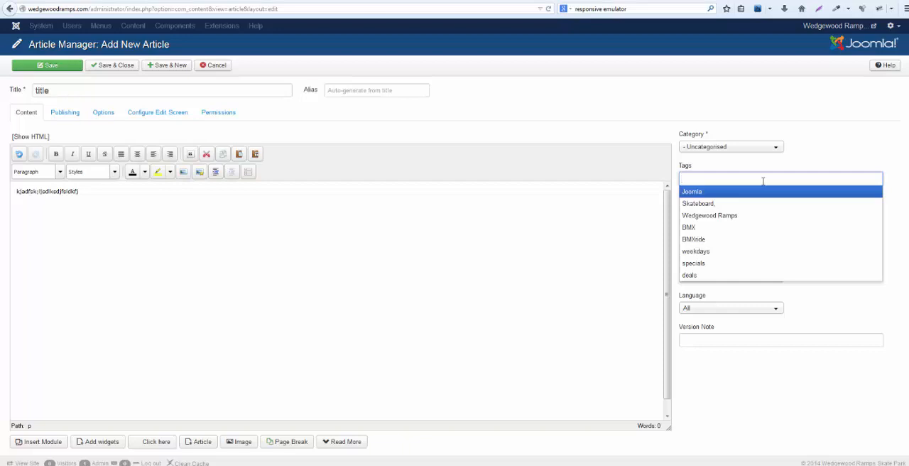
pyautogui.click(120, 196)
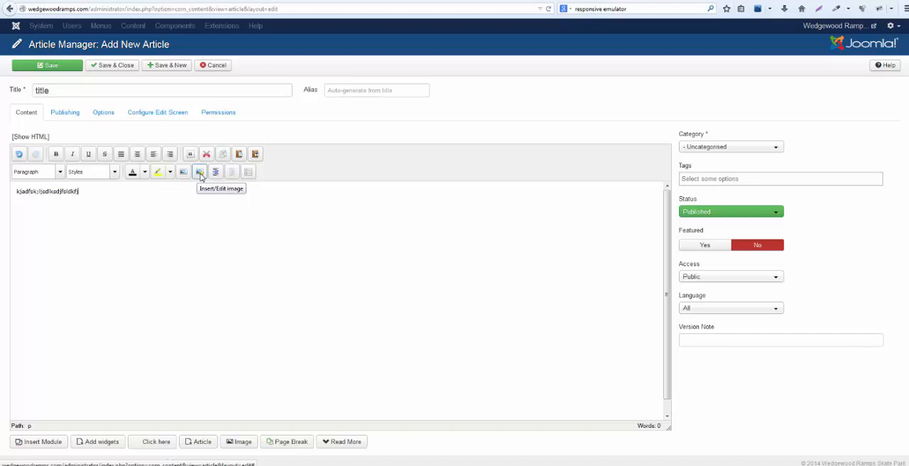
# Choose logopng.png from the root image folder for insertion in the article and set its alignment to Left.
pyautogui.click(200, 172)
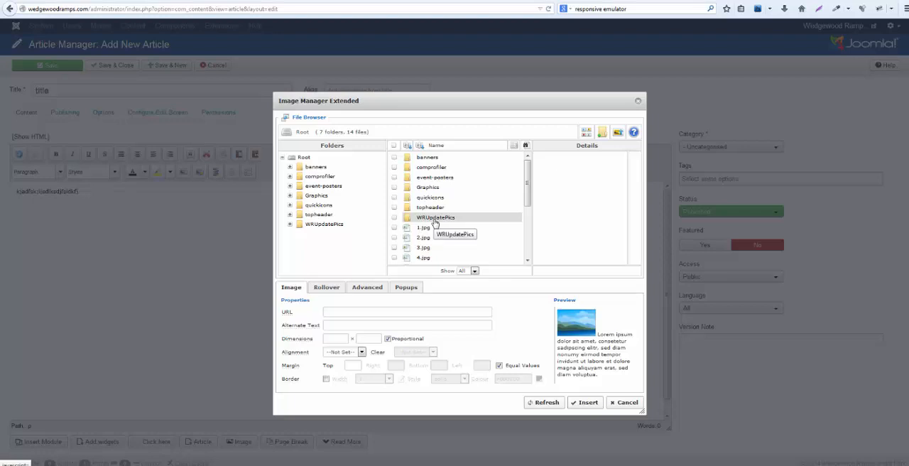
pyautogui.scroll(-2, 508, 234)
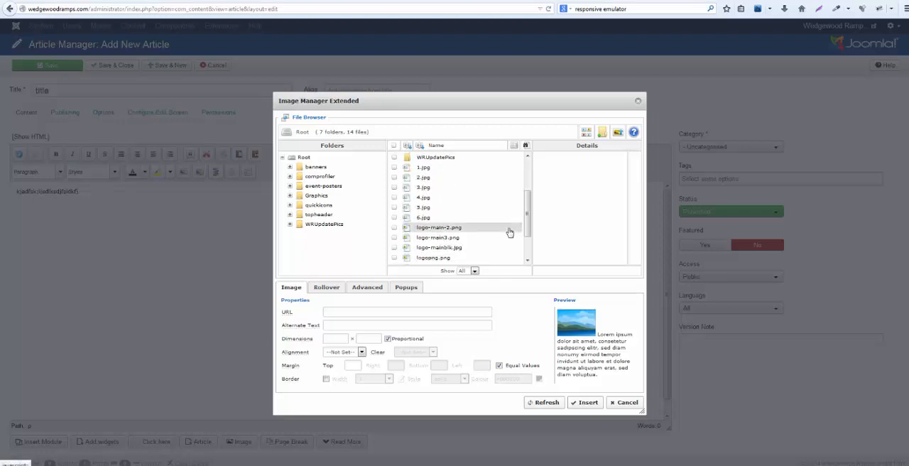
pyautogui.scroll(-1, 509, 233)
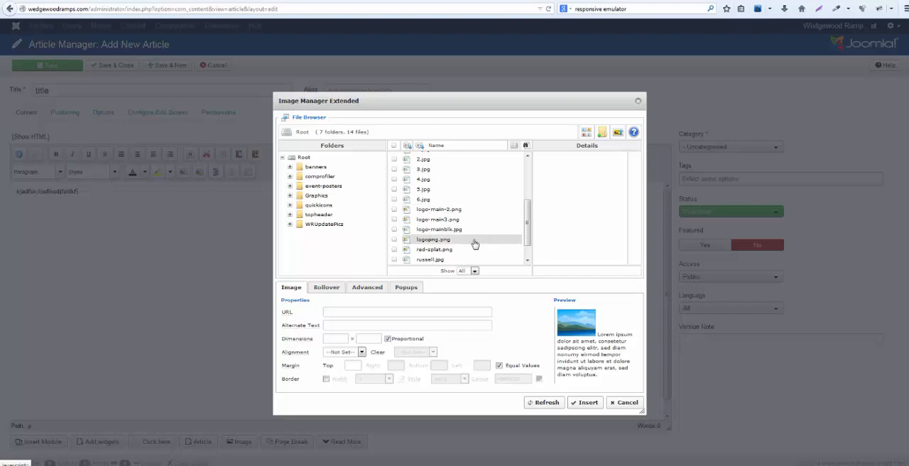
pyautogui.click(474, 244)
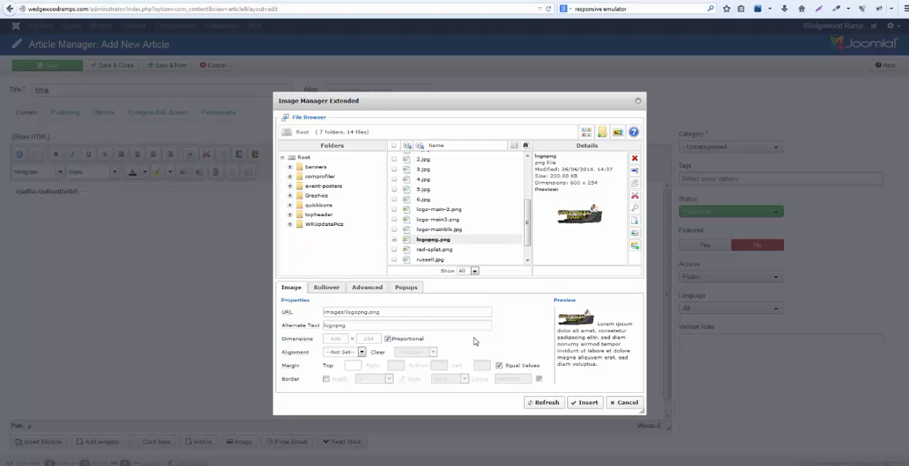
pyautogui.click(331, 354)
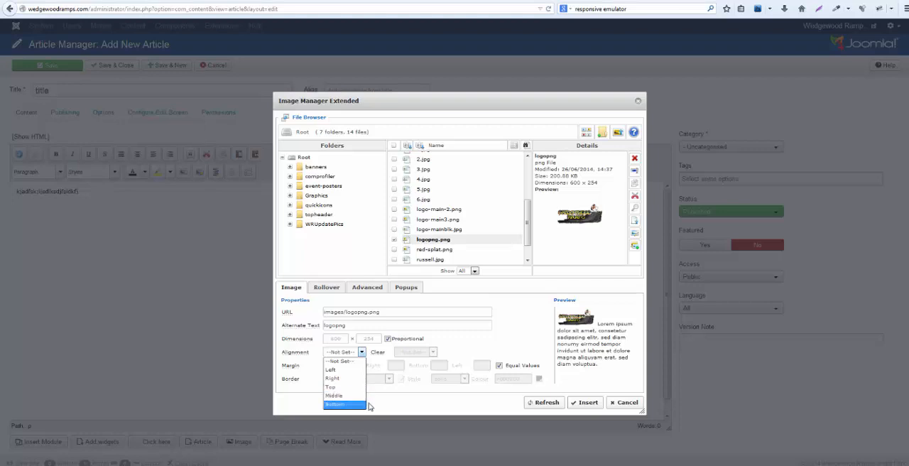
pyautogui.click(427, 404)
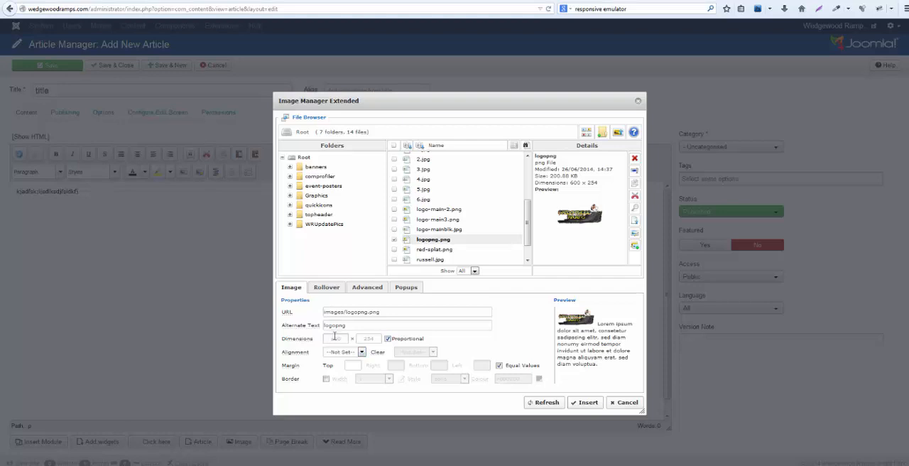
pyautogui.click(361, 352)
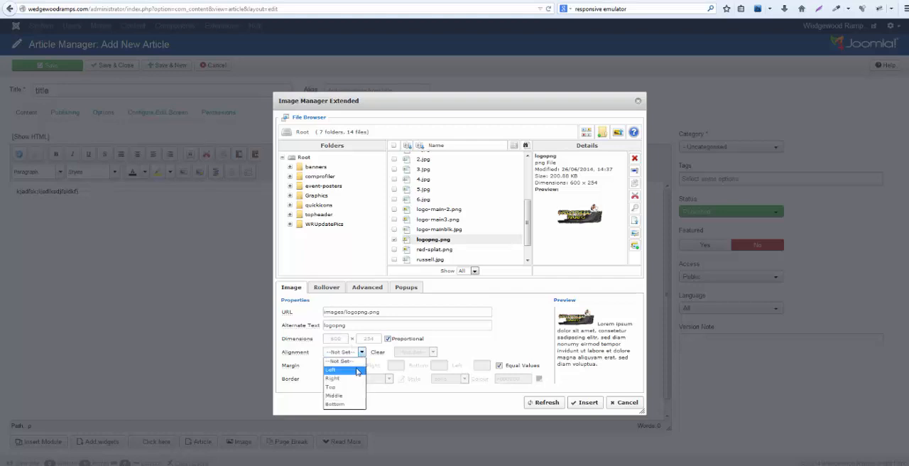
pyautogui.click(357, 369)
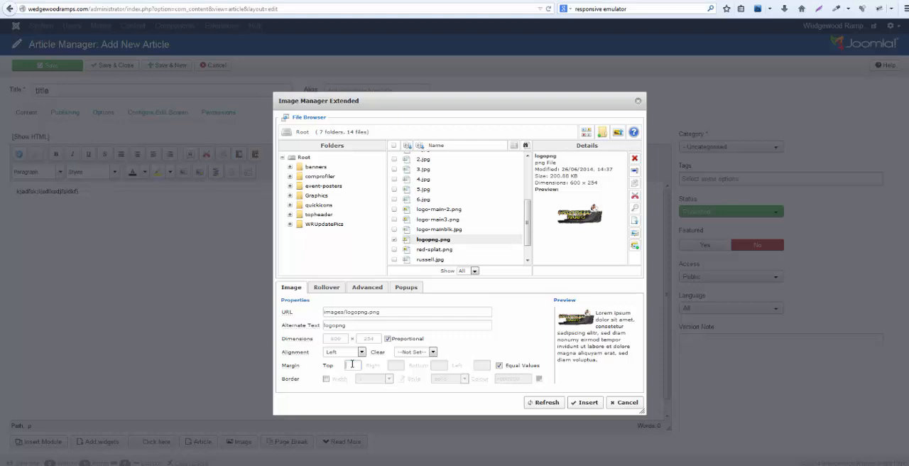
# Insert the logo image into the article with a margin of 10 on every side and equal margin values turned off.
pyautogui.write('10')
pyautogui.click(499, 365)
pyautogui.click(500, 366)
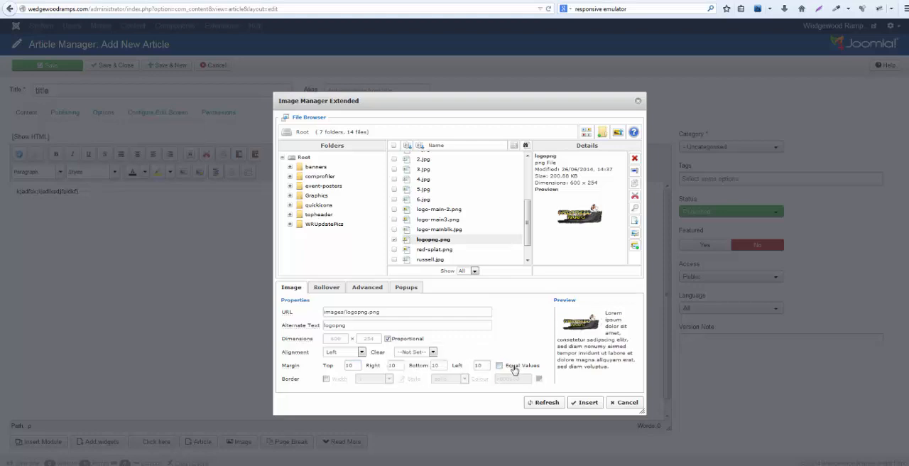
pyautogui.doubleClick(390, 365)
pyautogui.click(586, 404)
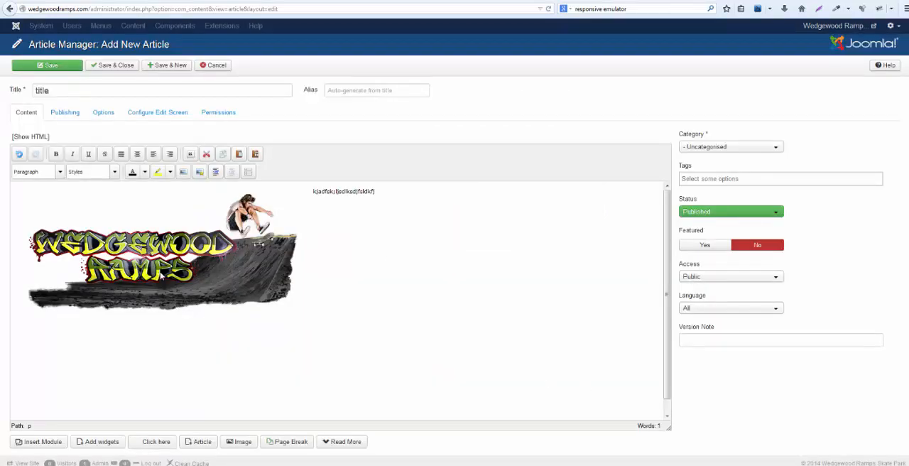
# Save the new article with its logo image and close it.
pyautogui.click(161, 275)
pyautogui.click(62, 67)
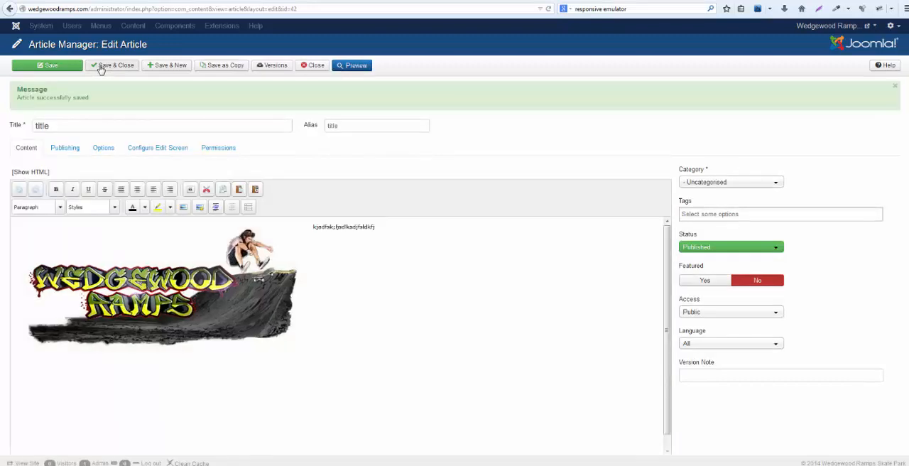
pyautogui.click(101, 69)
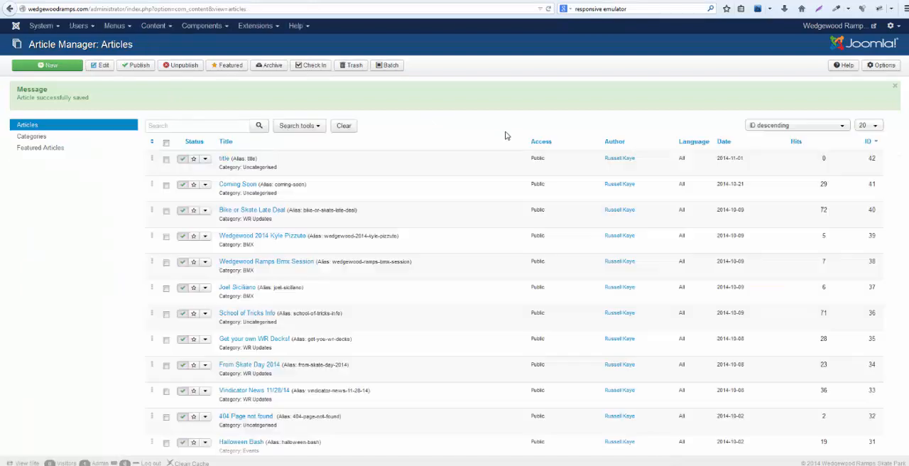
# Reopen the article "title" from the article list, then save and close it again.
pyautogui.click(224, 159)
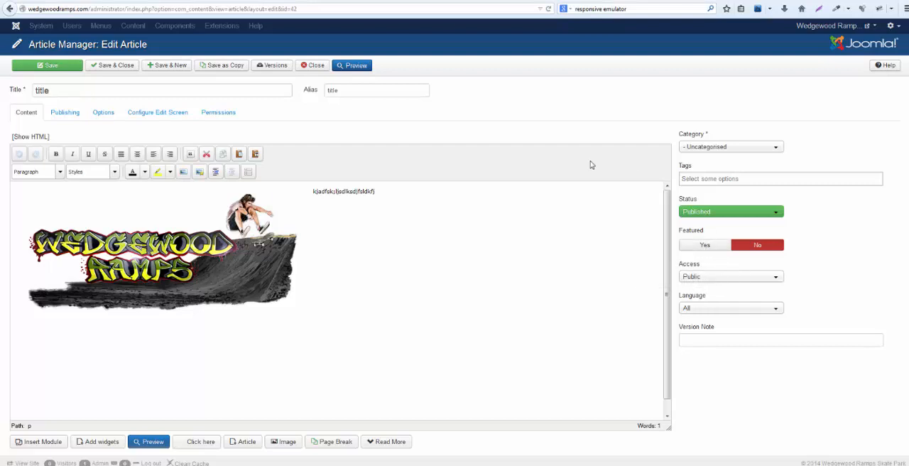
pyautogui.click(117, 65)
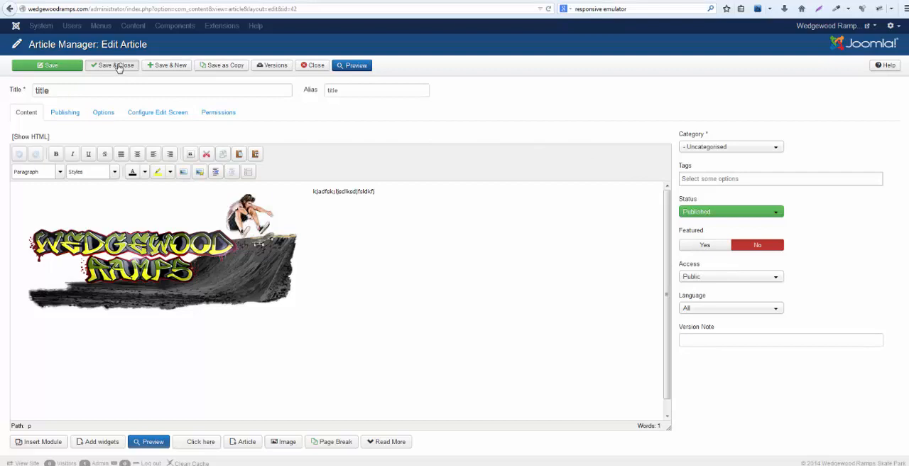